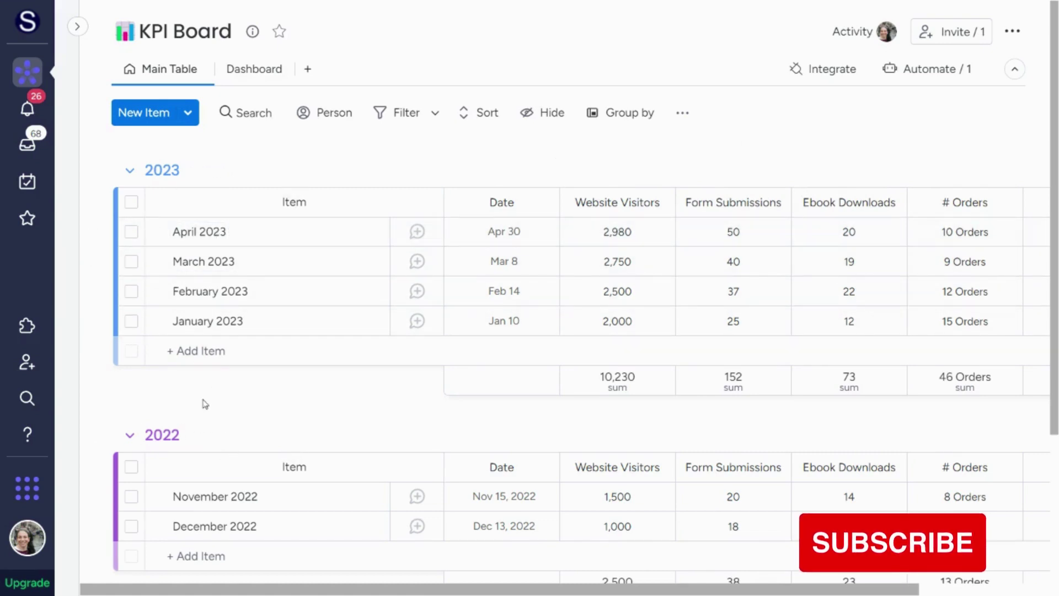
Step: Scroll across the KPI Board table, then switch to its Dashboard view
scroll(205, 404, down, 3)
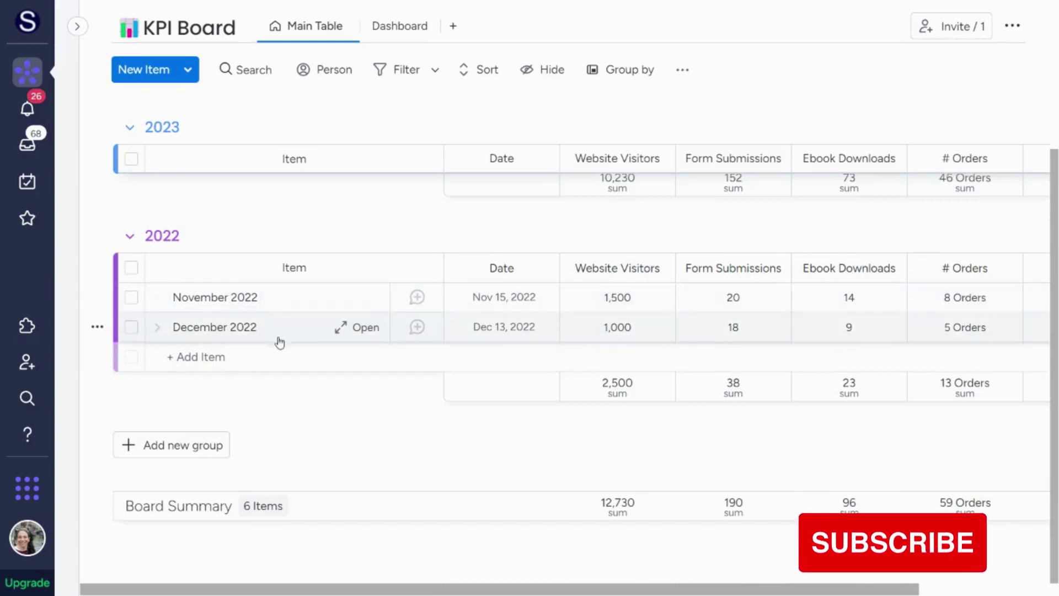
scroll(279, 341, up, 3)
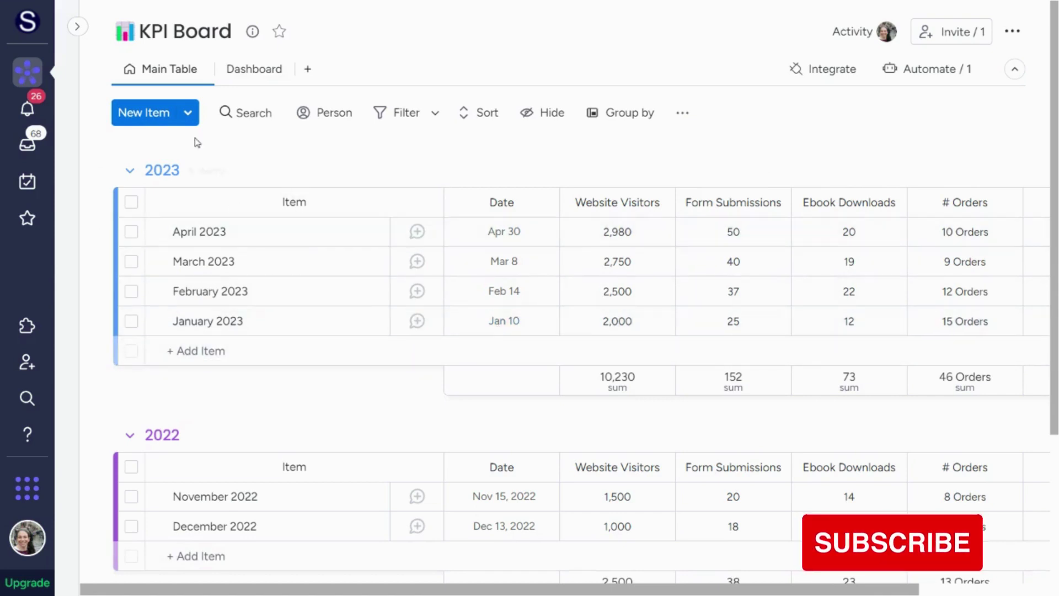
drag(432, 591, 524, 590)
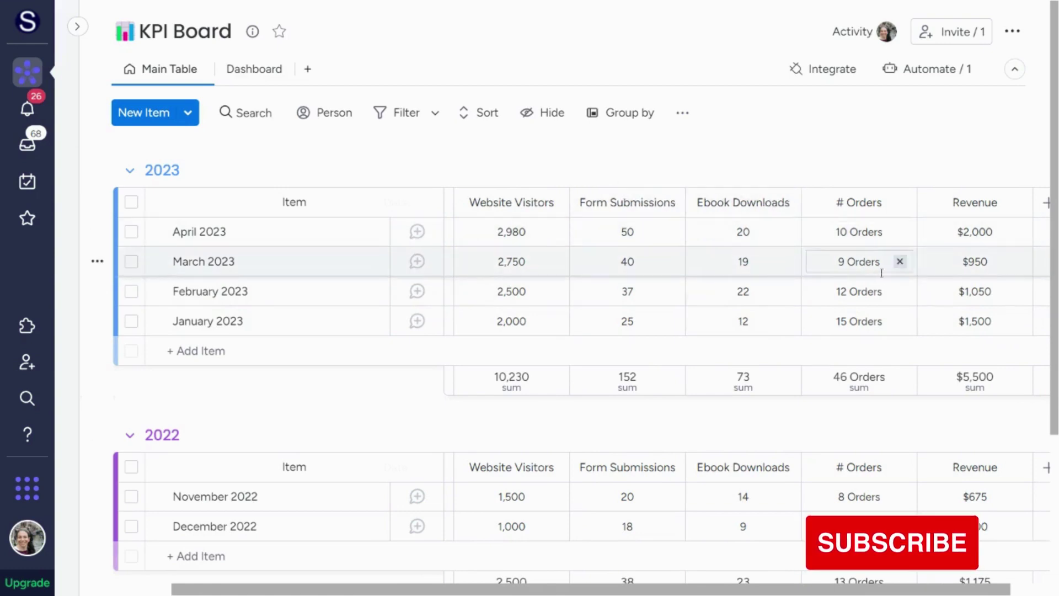
scroll(874, 501, right, 2)
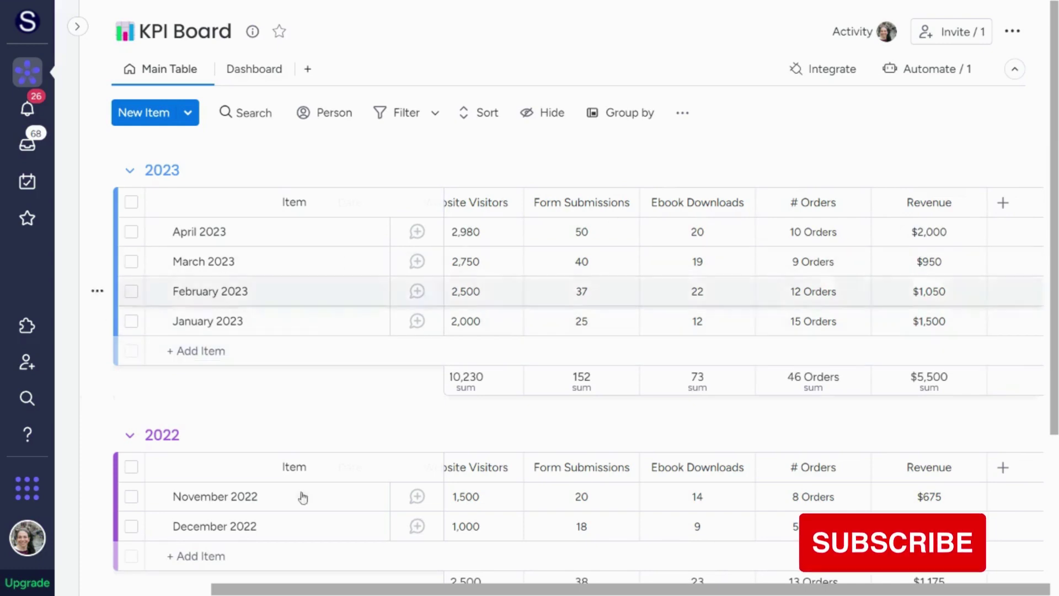
drag(572, 589, 434, 580)
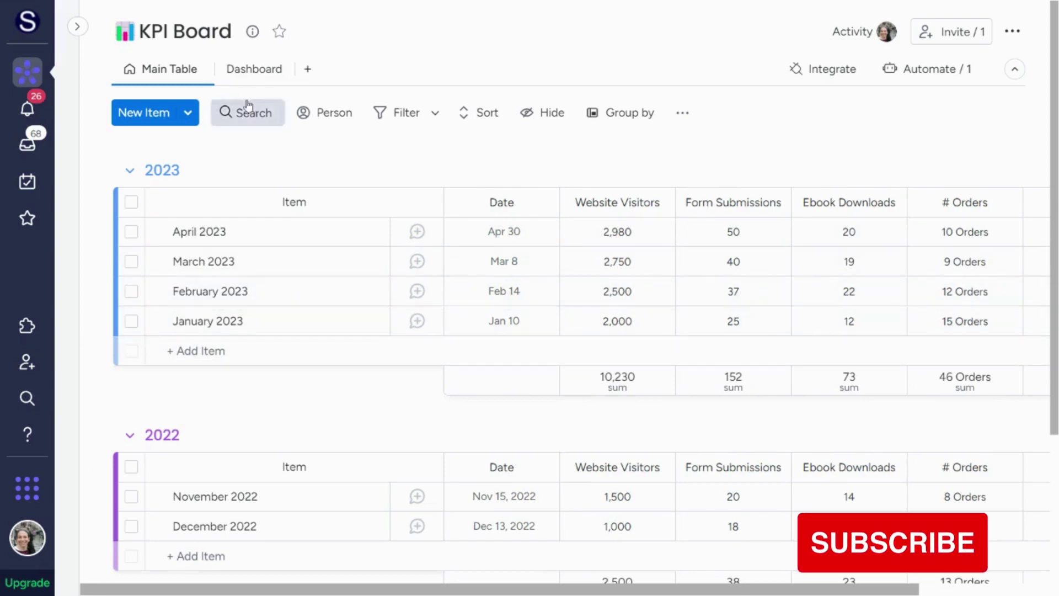
click(244, 69)
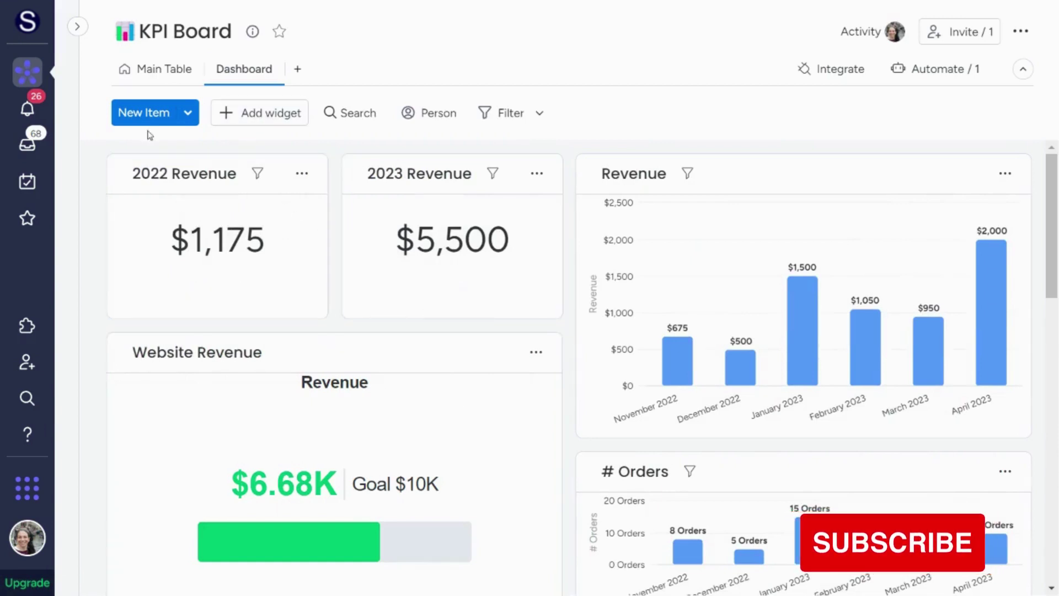
Step: Browse the widget types without adding one, then view and close the 2022 Revenue widget's settings
click(267, 113)
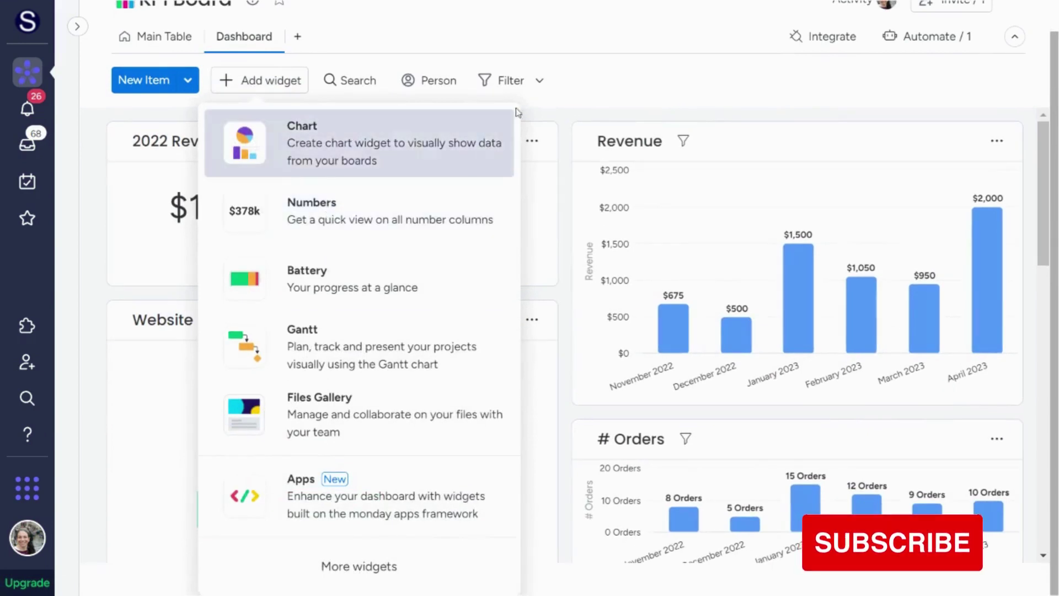
key(Escape)
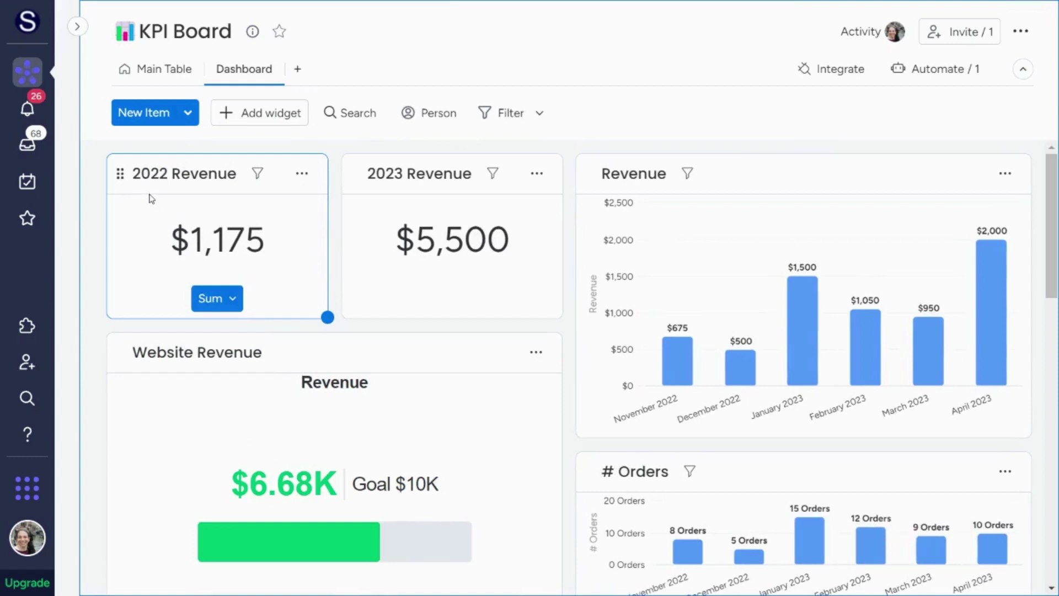
click(302, 175)
click(340, 241)
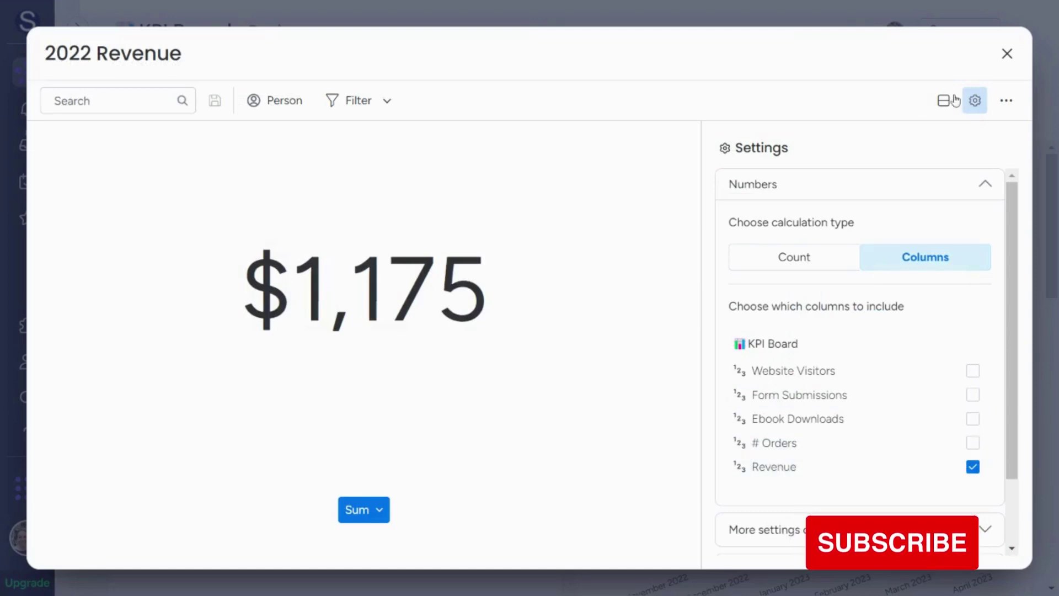
click(1007, 54)
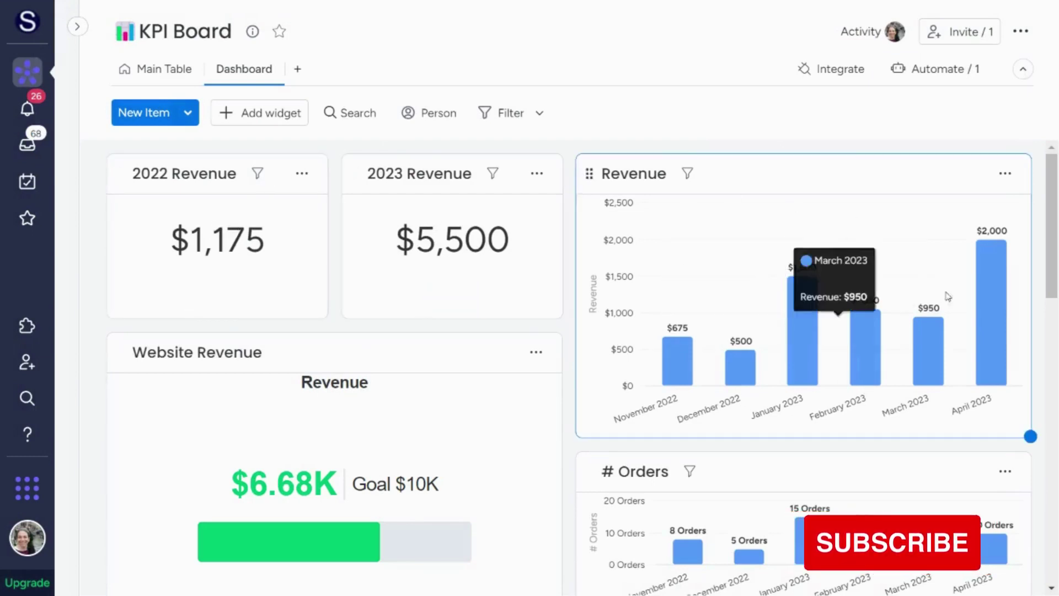
Step: Set the Revenue chart's X-axis Group By to Quarter and confirm the Y-axis uses Revenue
click(265, 114)
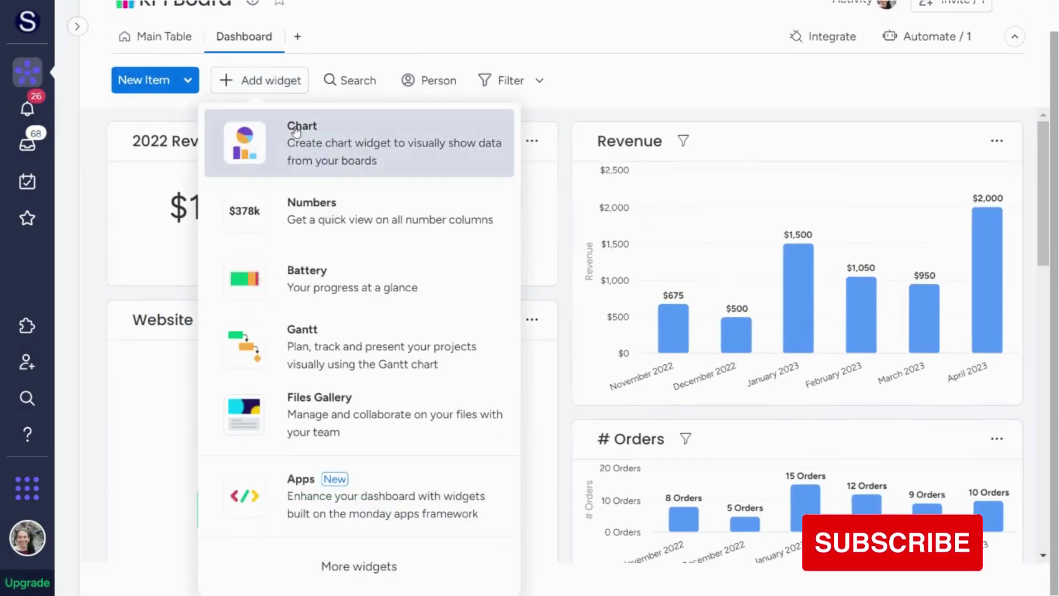
click(621, 114)
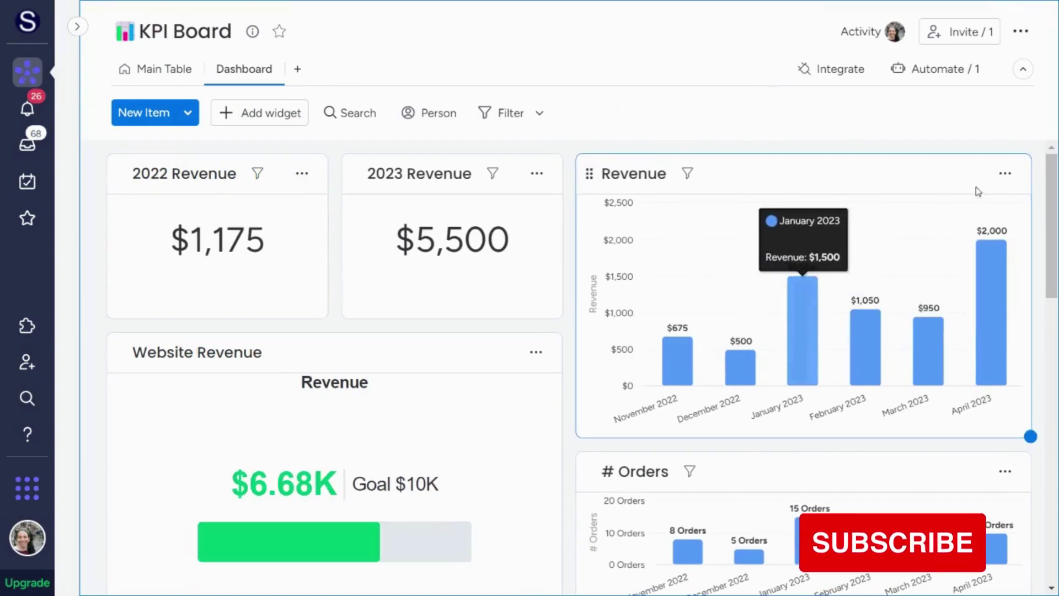
click(1005, 173)
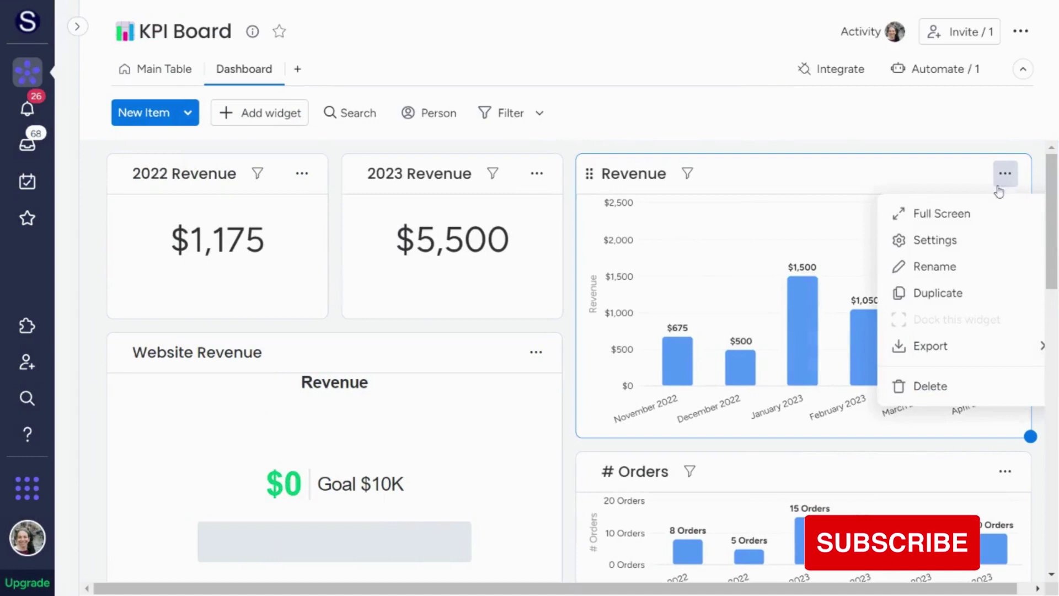
click(948, 240)
scroll(806, 265, down, 10)
click(879, 326)
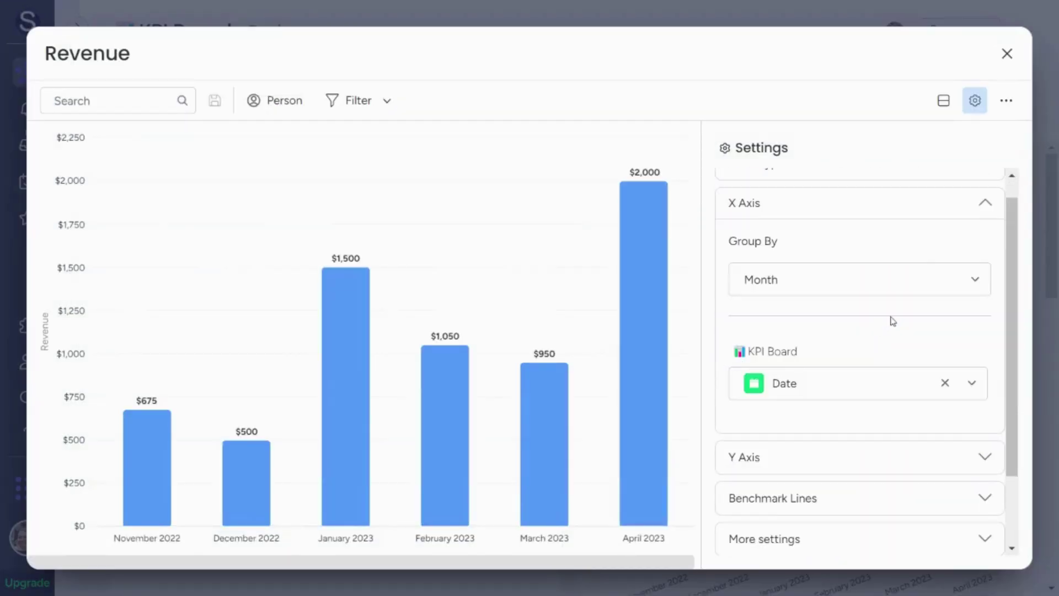
click(975, 282)
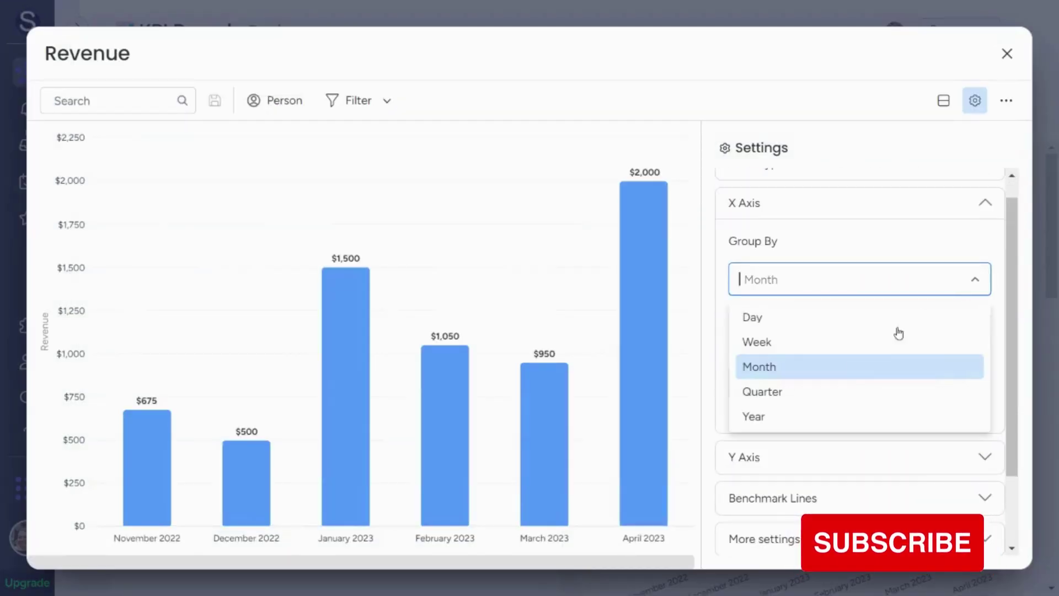
click(831, 393)
scroll(883, 364, down, 2)
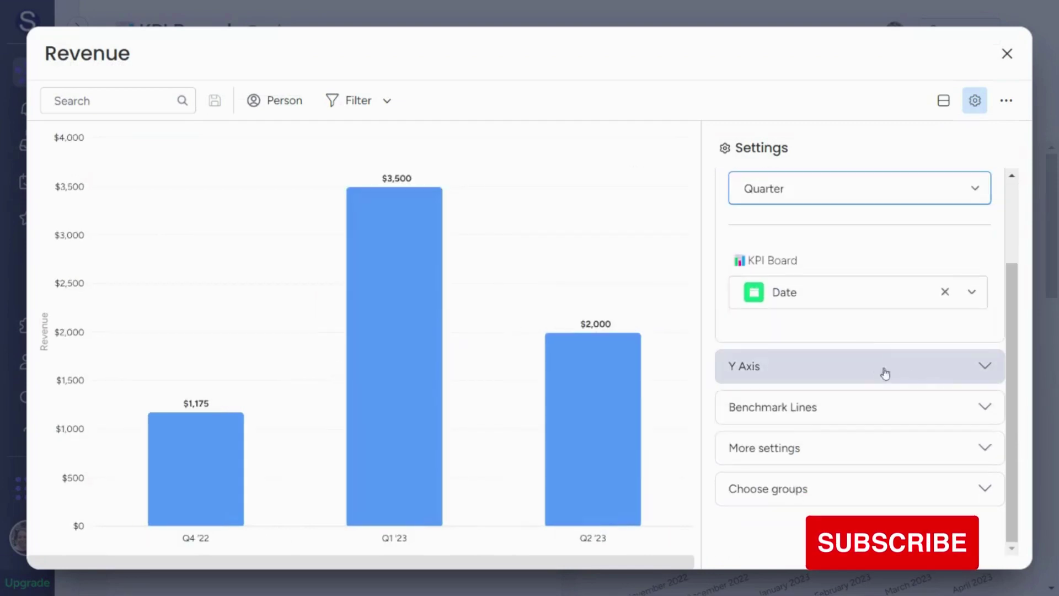
click(911, 375)
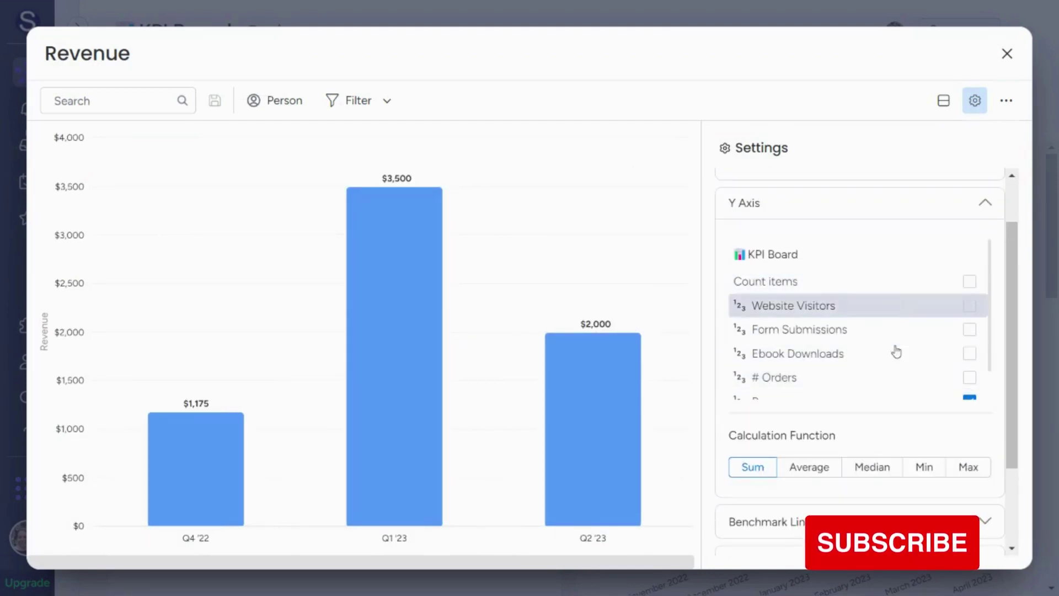
scroll(910, 331, down, 2)
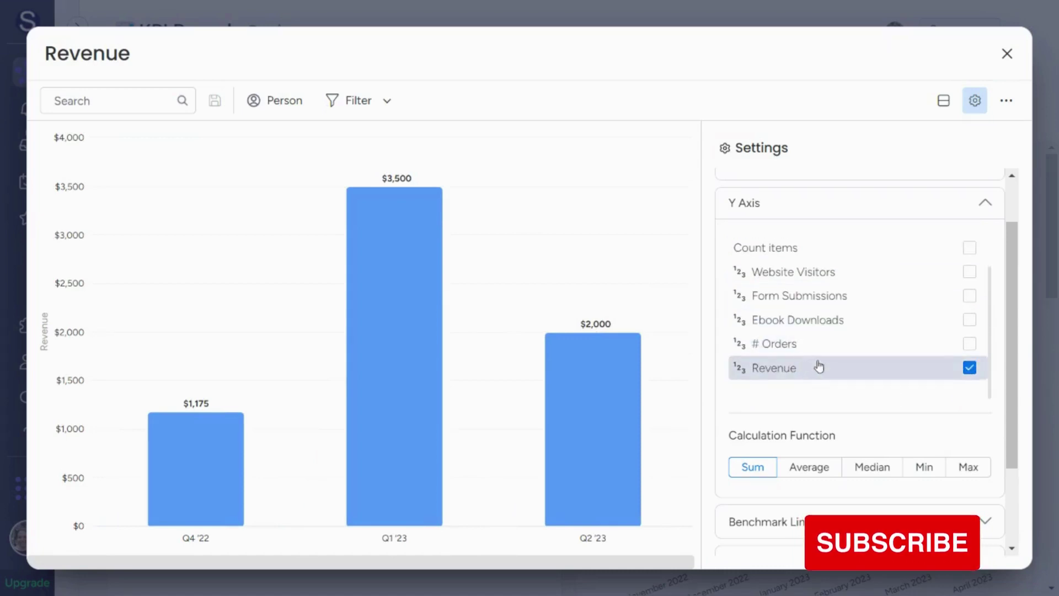
Step: Close the Revenue chart settings and scroll to the Website Revenue widget
click(1007, 54)
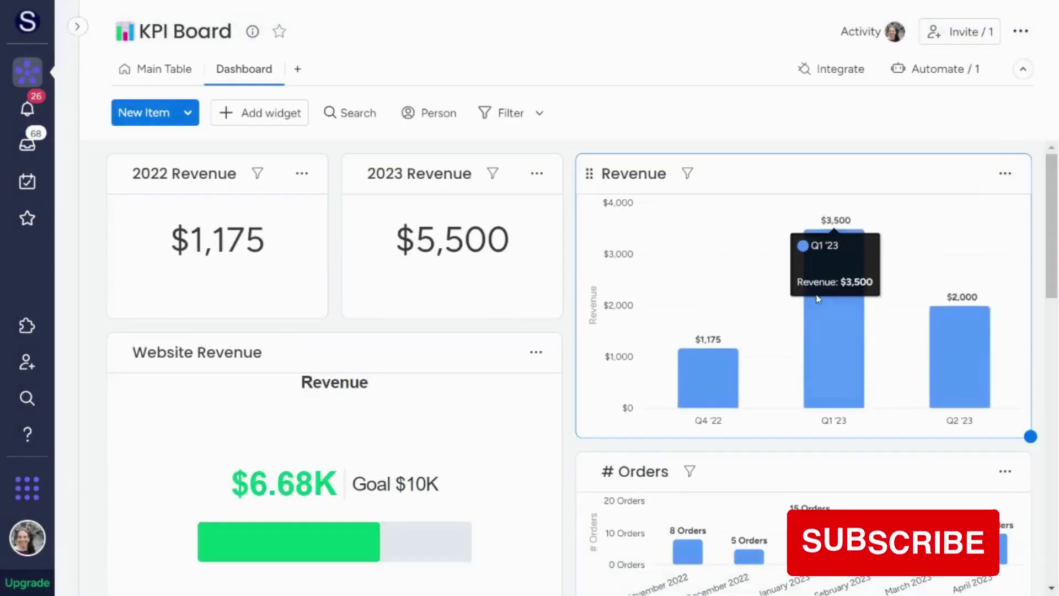
scroll(713, 283, down, 4)
scroll(713, 283, down, 3)
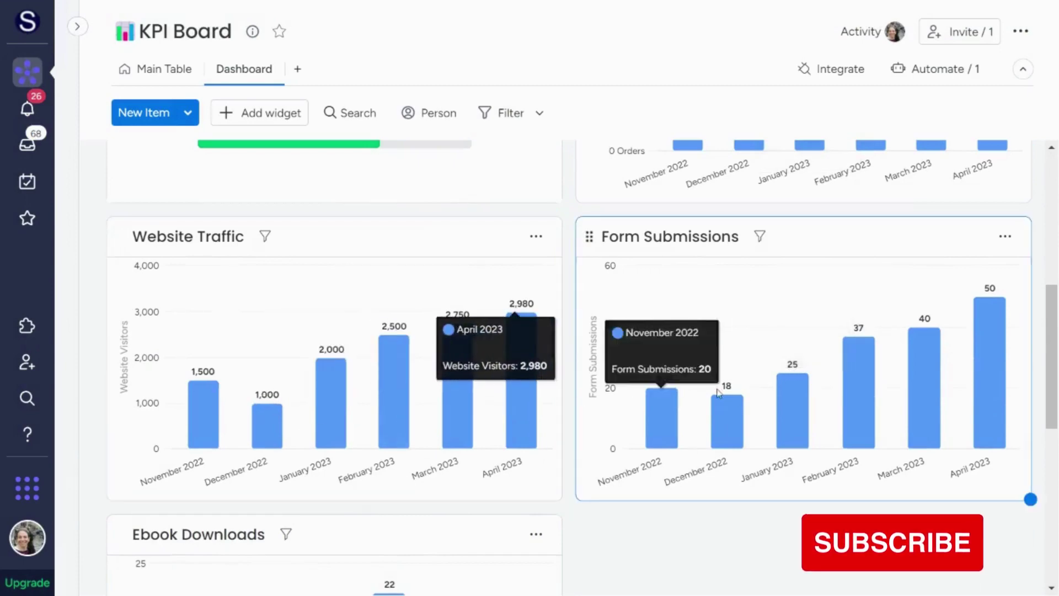
scroll(844, 406, down, 2)
scroll(527, 451, up, 10)
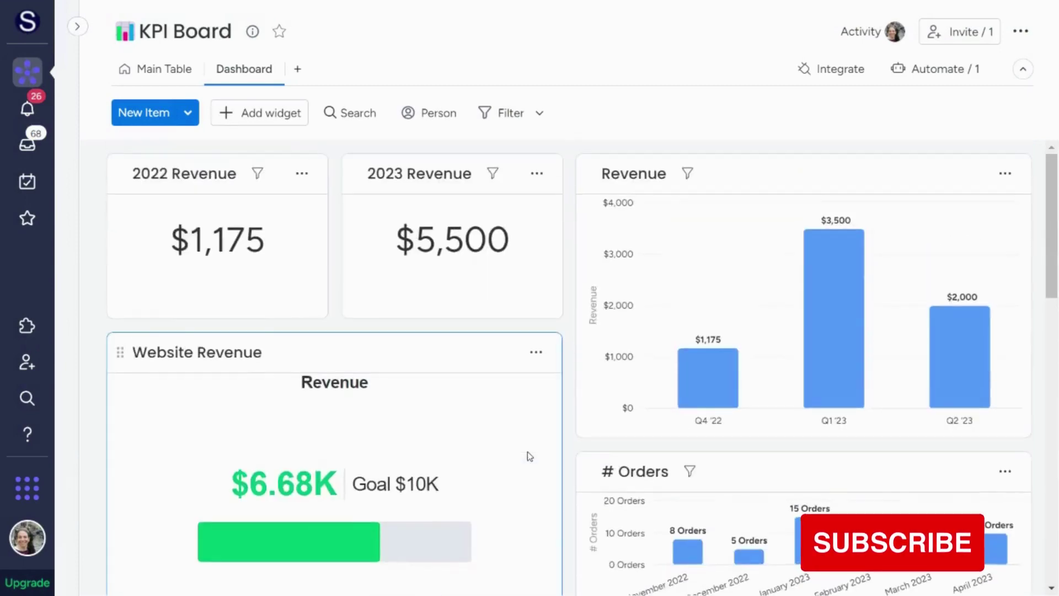
scroll(528, 456, down, 3)
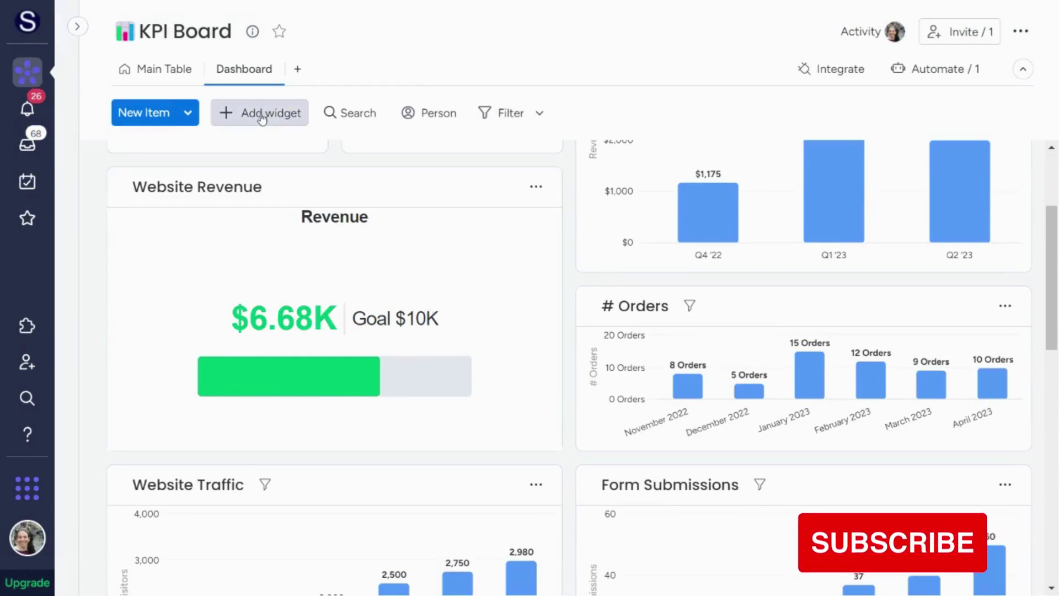
Step: Change the Website Revenue goal target from 10000 to 15000 and close its settings
click(536, 186)
click(583, 258)
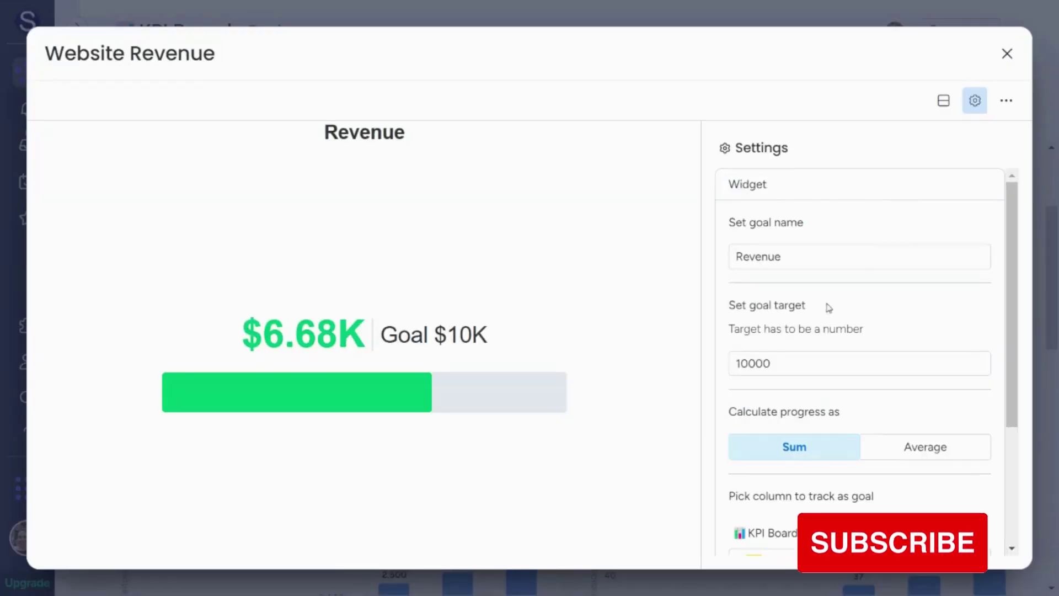
click(785, 368)
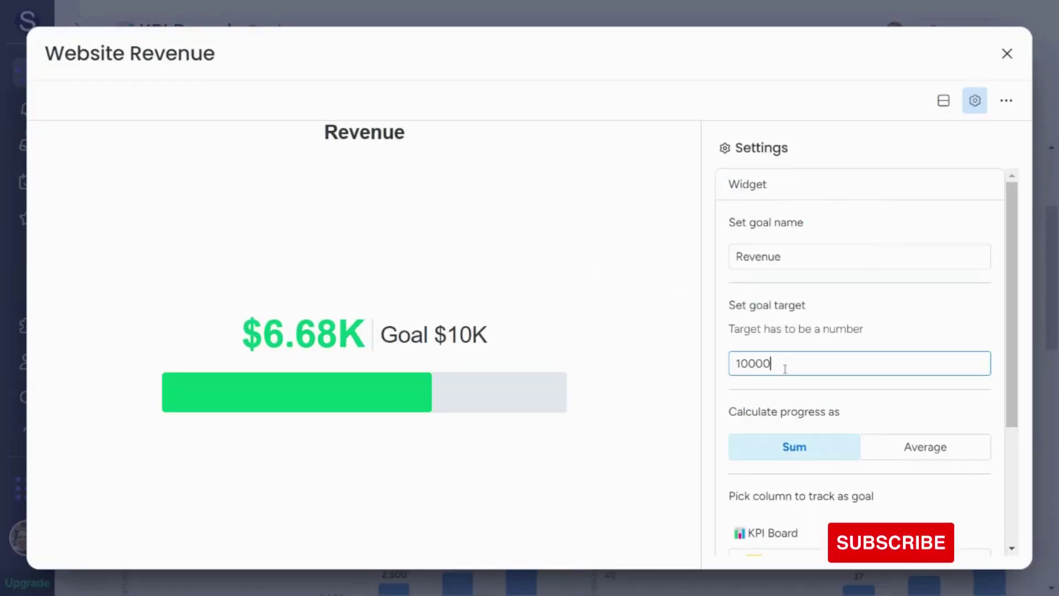
text(1)
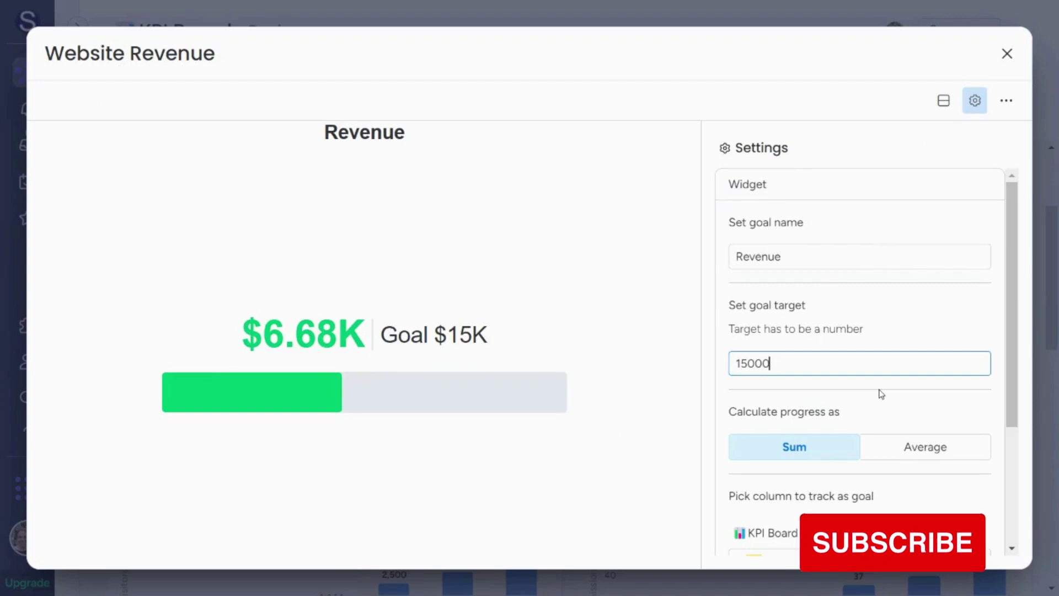
scroll(880, 393, down, 3)
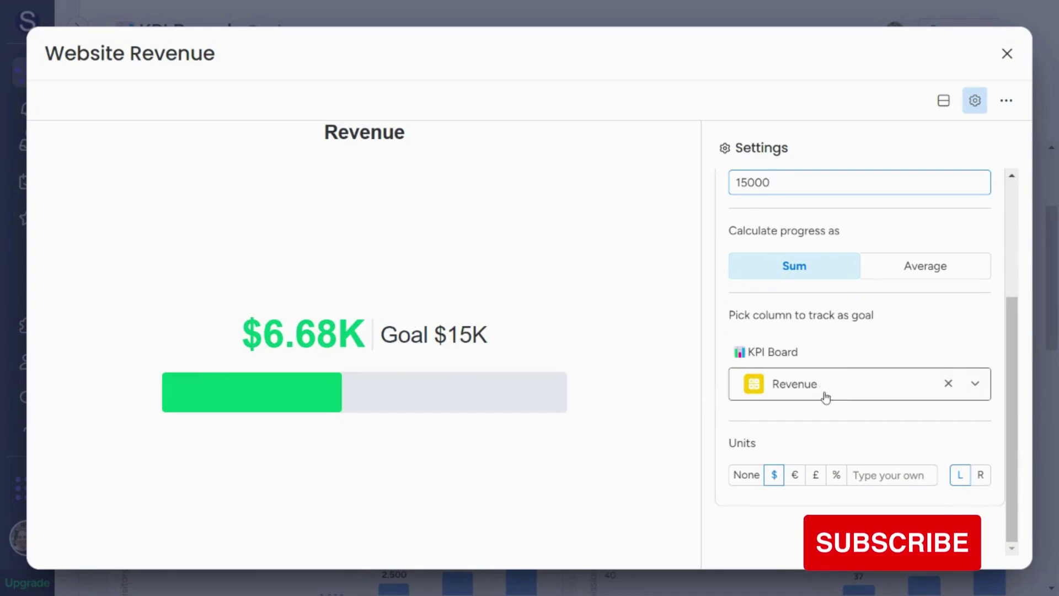
click(1007, 53)
Step: Add a new Chart widget to the dashboard and open its settings
scroll(421, 248, up, 3)
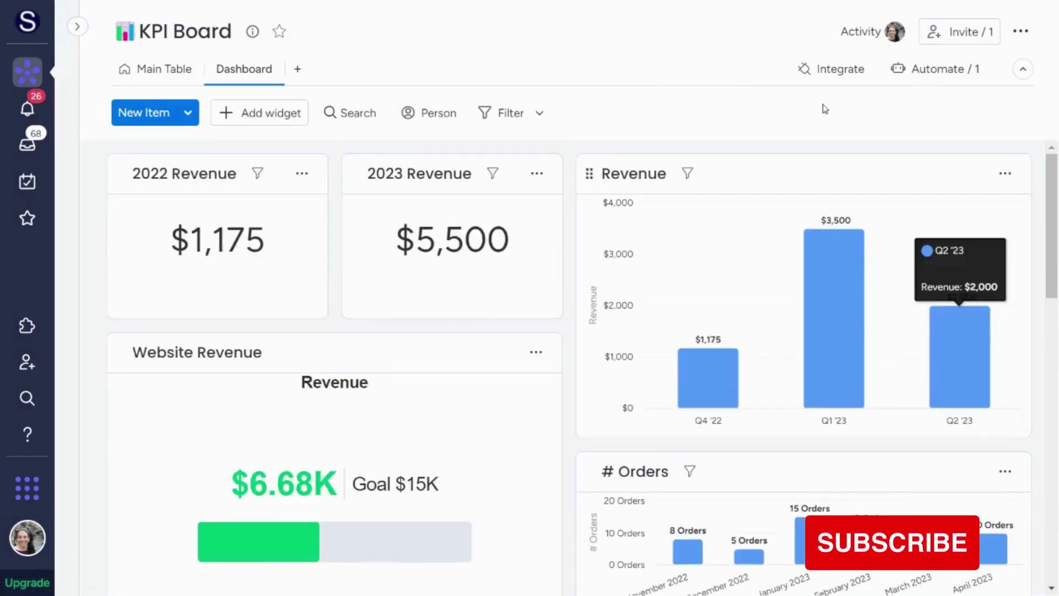
click(269, 112)
click(386, 157)
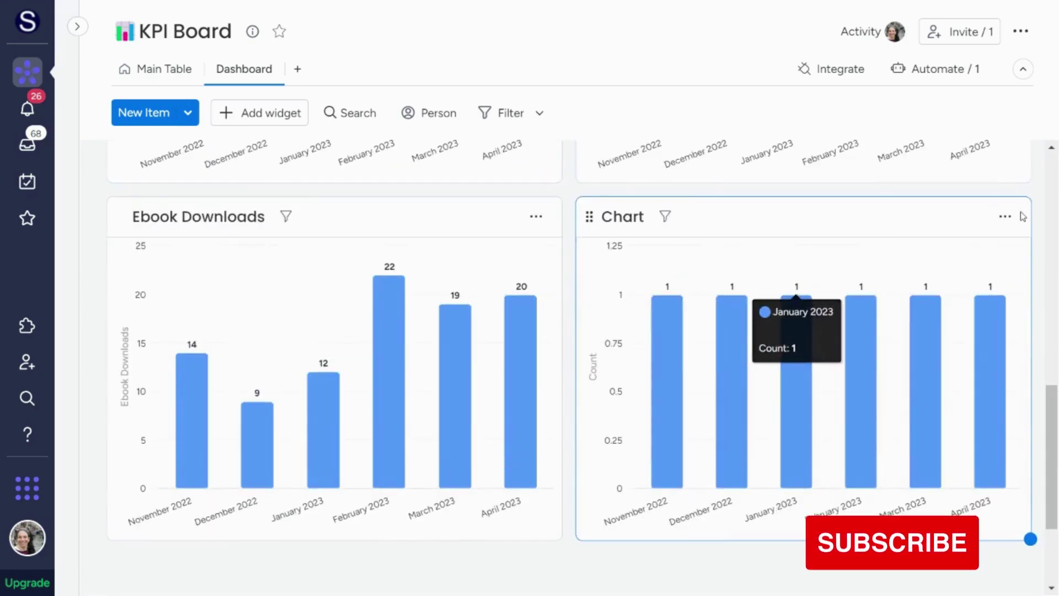
click(1005, 216)
click(958, 288)
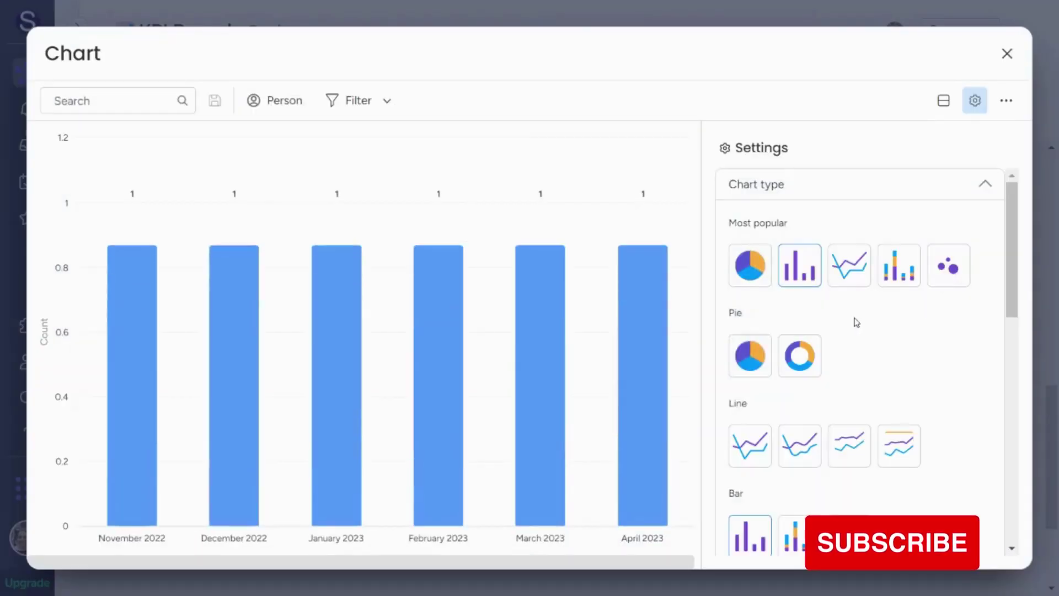
Step: Group the new chart's X-axis dates by Quarter
scroll(827, 298, down, 5)
scroll(822, 285, down, 1)
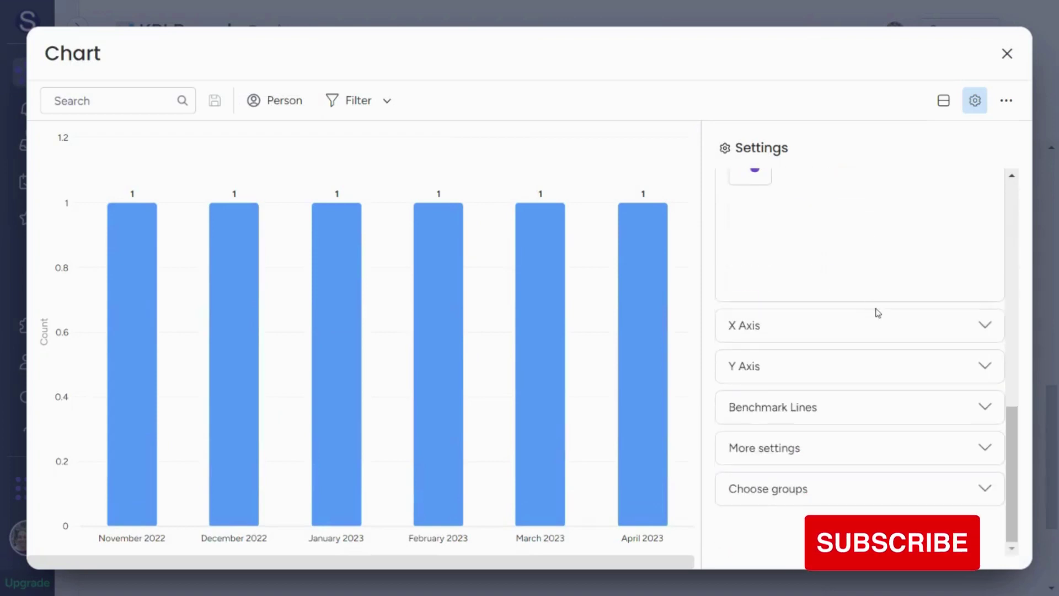
click(877, 319)
click(975, 280)
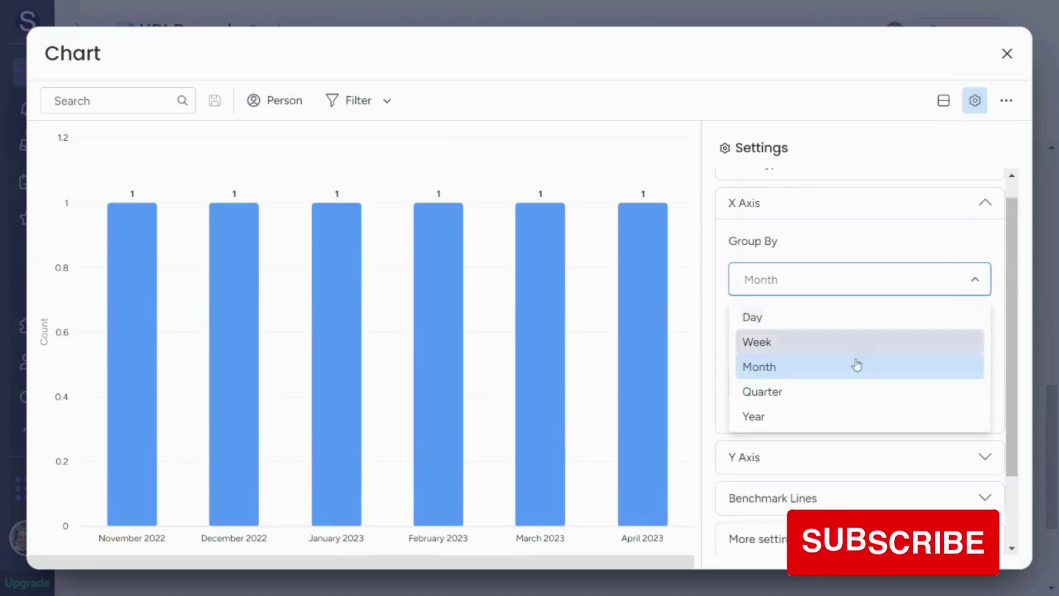
click(836, 392)
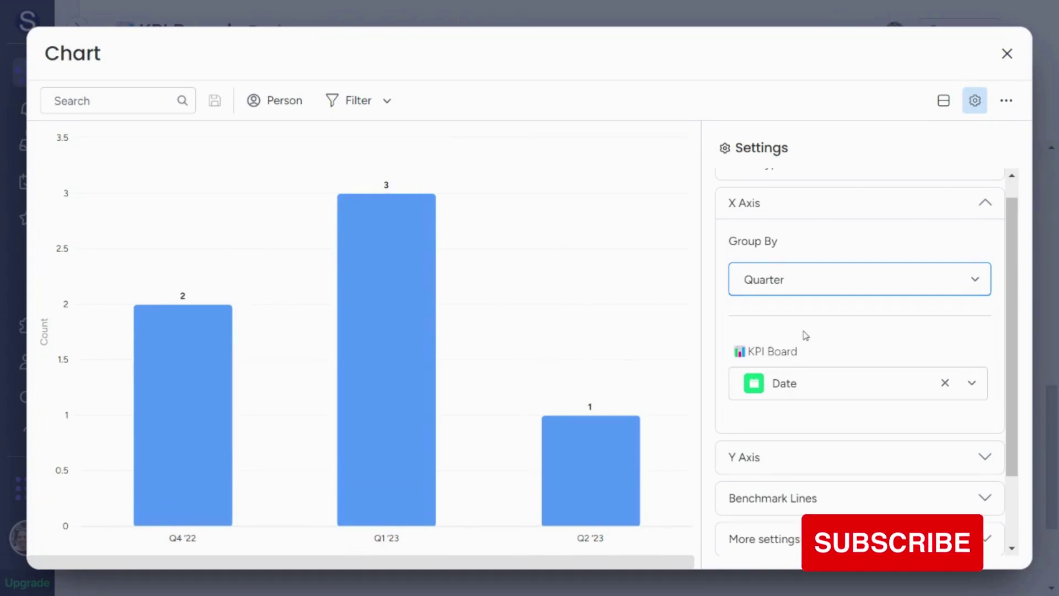
Step: Make the Y-axis plot Website Visitors instead of Count items
scroll(806, 336, down, 2)
click(863, 364)
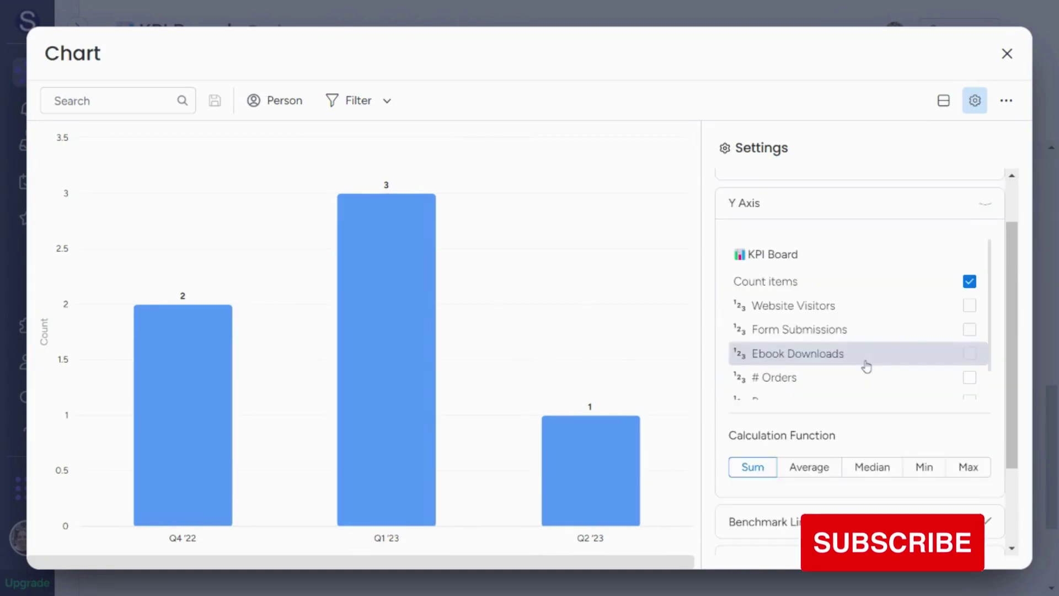
click(969, 282)
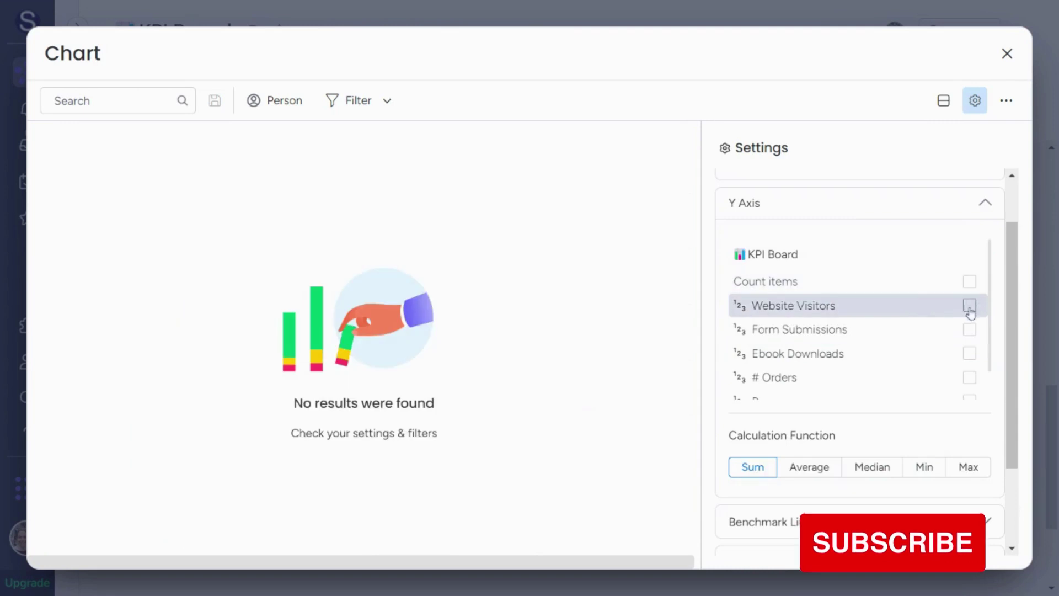
click(970, 305)
scroll(888, 354, down, 3)
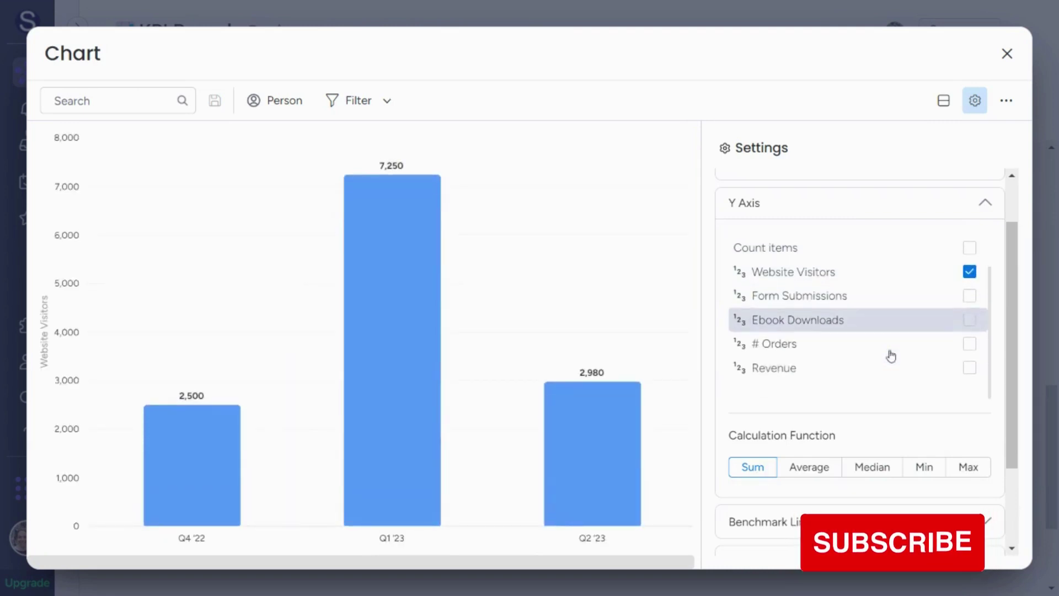
Step: Add a pink benchmark line at 4000 to the Website Visitors chart
click(981, 409)
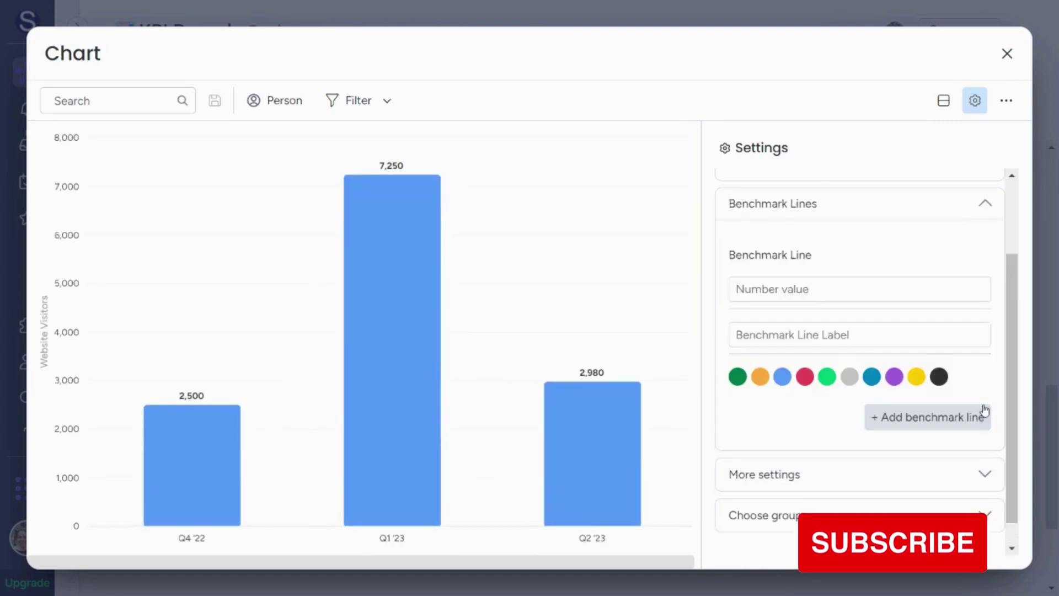
click(804, 378)
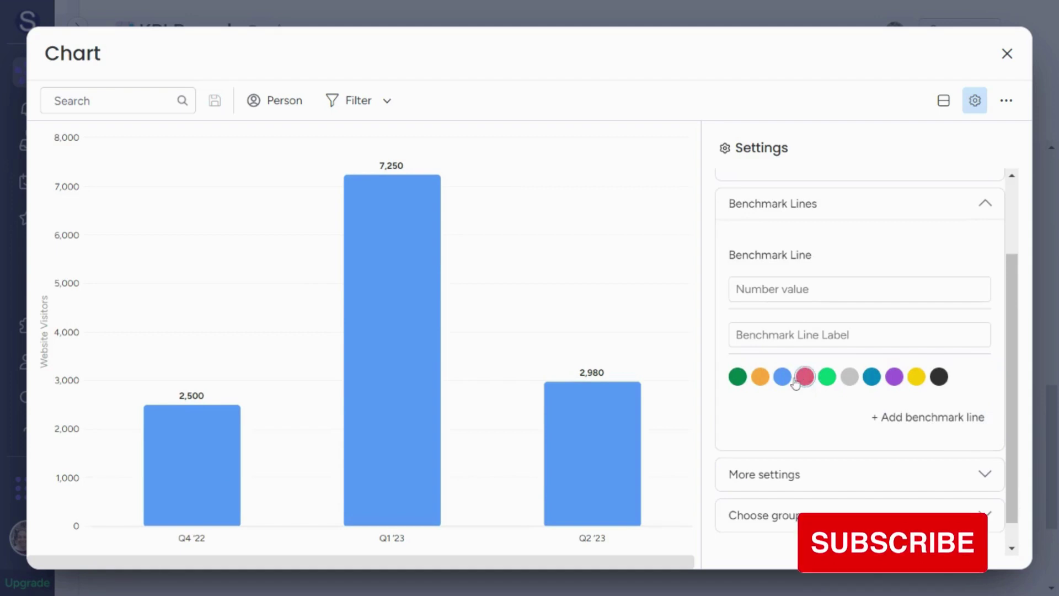
click(801, 290)
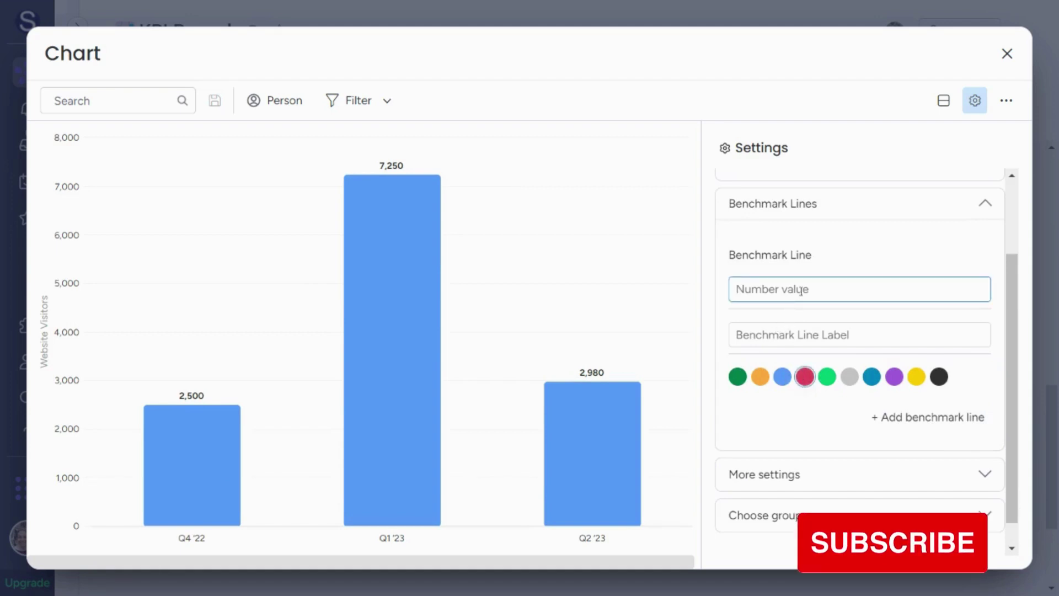
text(4000)
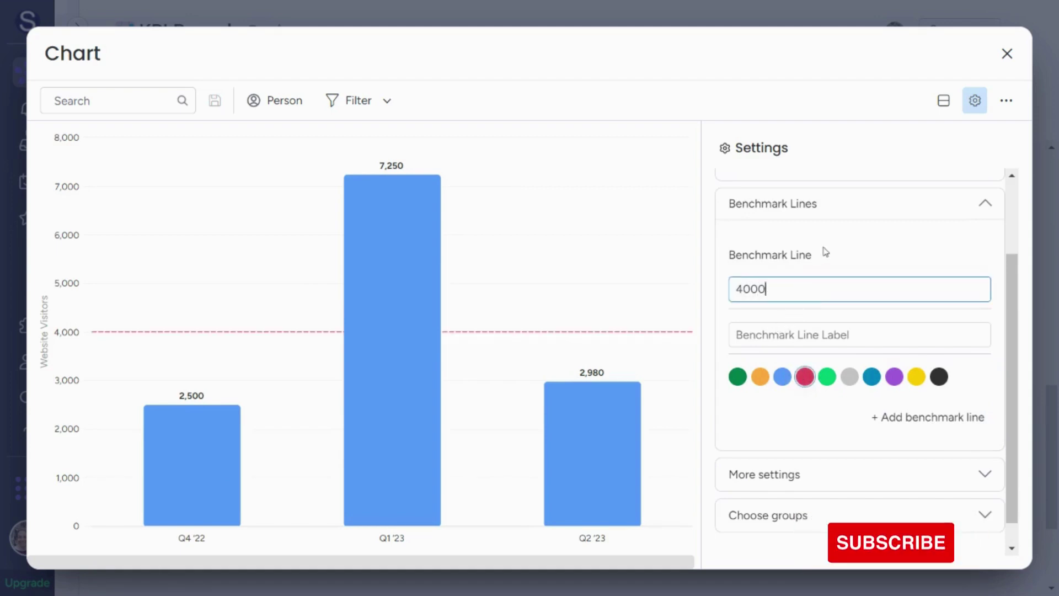
click(825, 252)
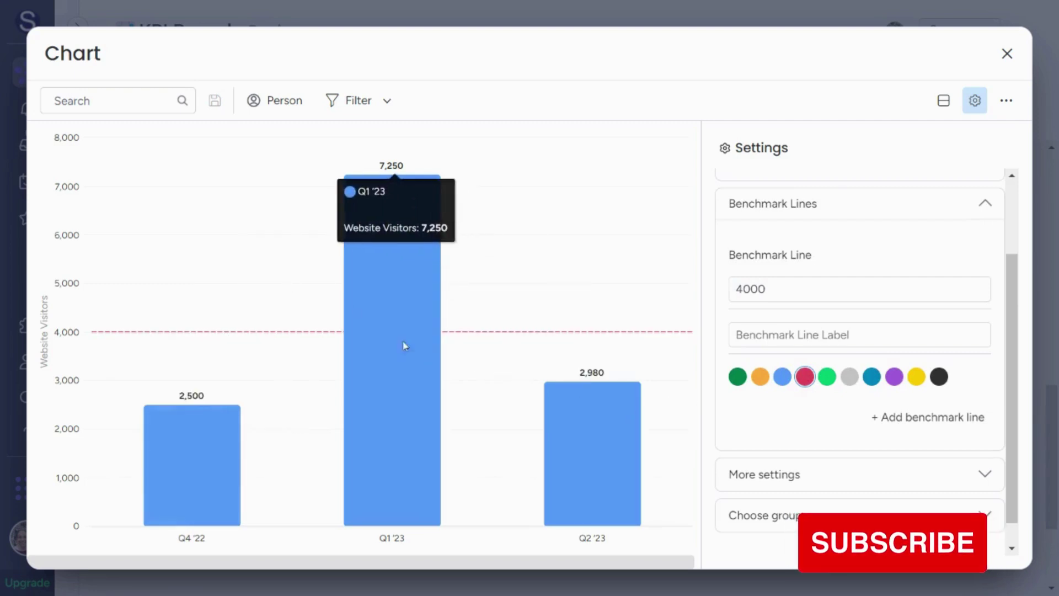
Step: In Choose groups, uncheck the 2022 group and then check it again
scroll(836, 503, down, 1)
click(851, 496)
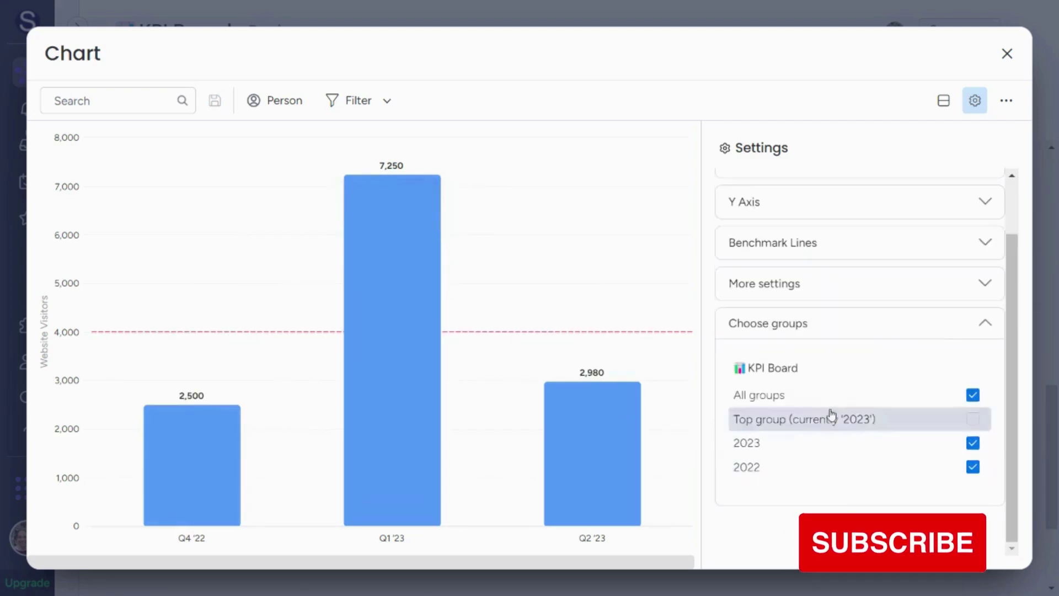
click(972, 467)
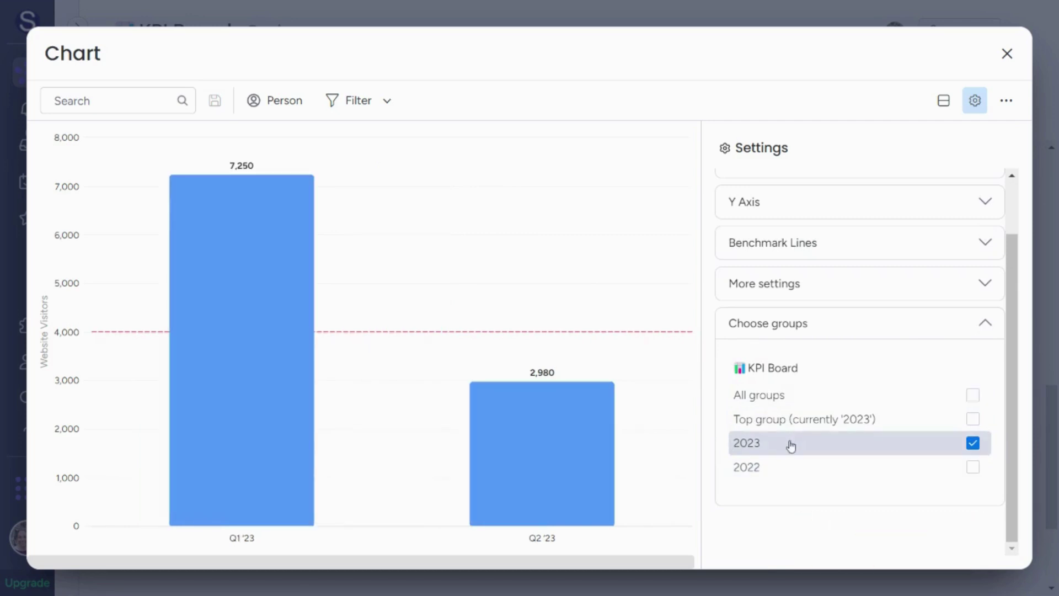
click(972, 466)
click(1007, 54)
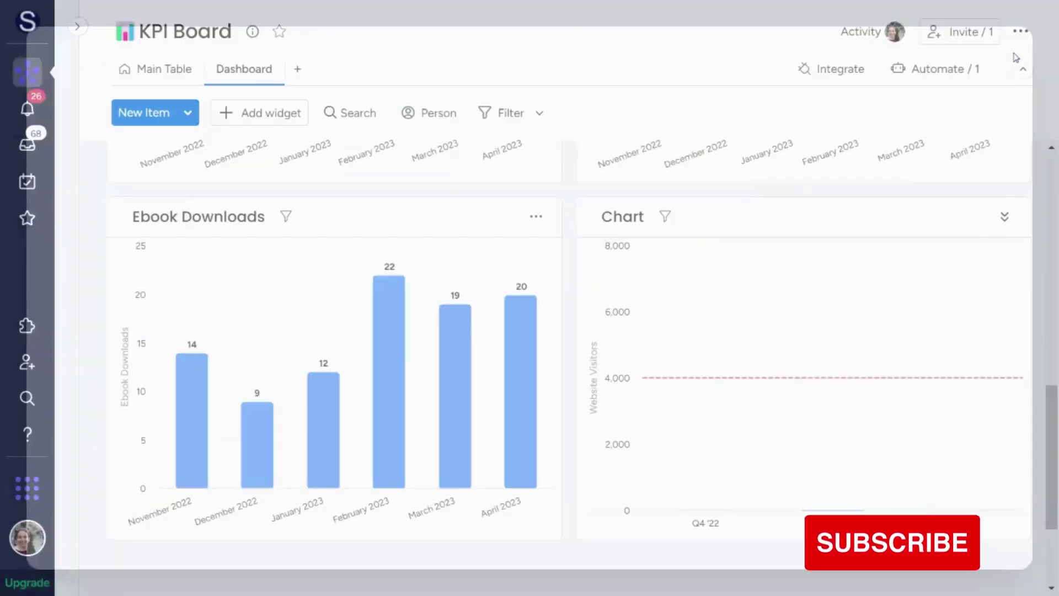
scroll(361, 354, up, 10)
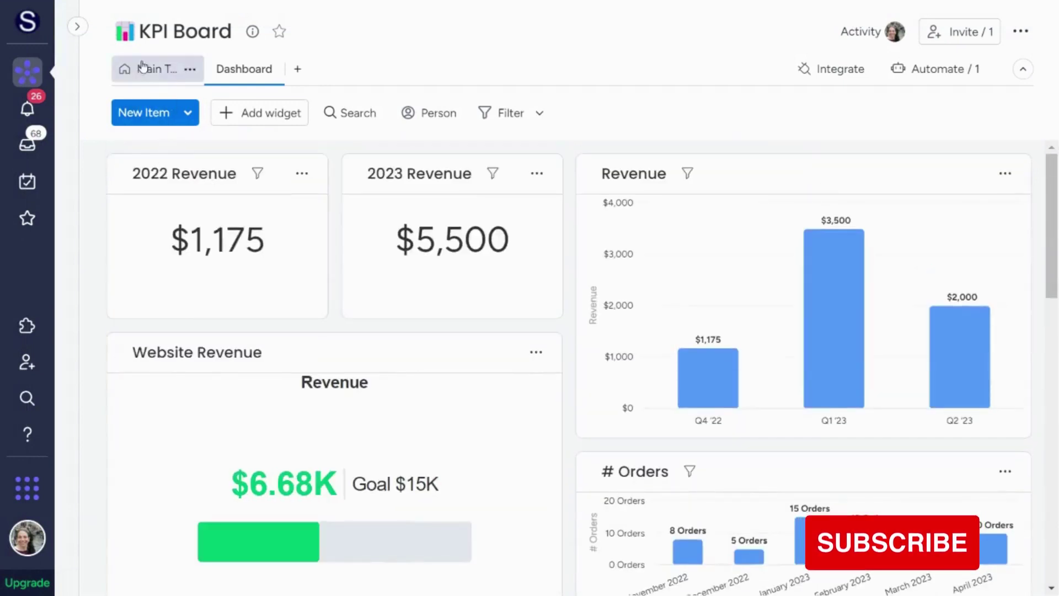
click(142, 67)
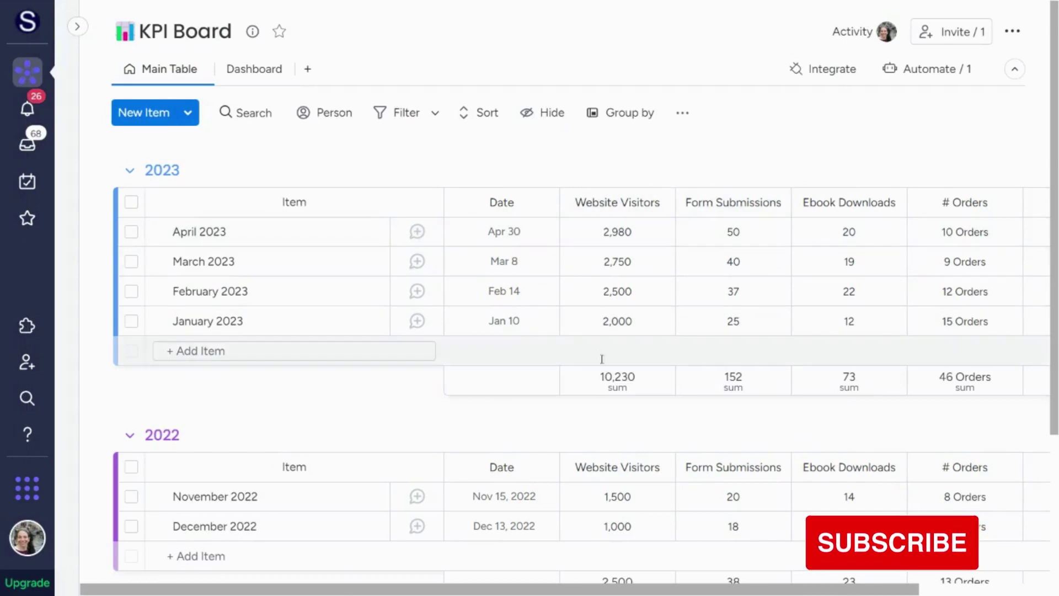
click(244, 71)
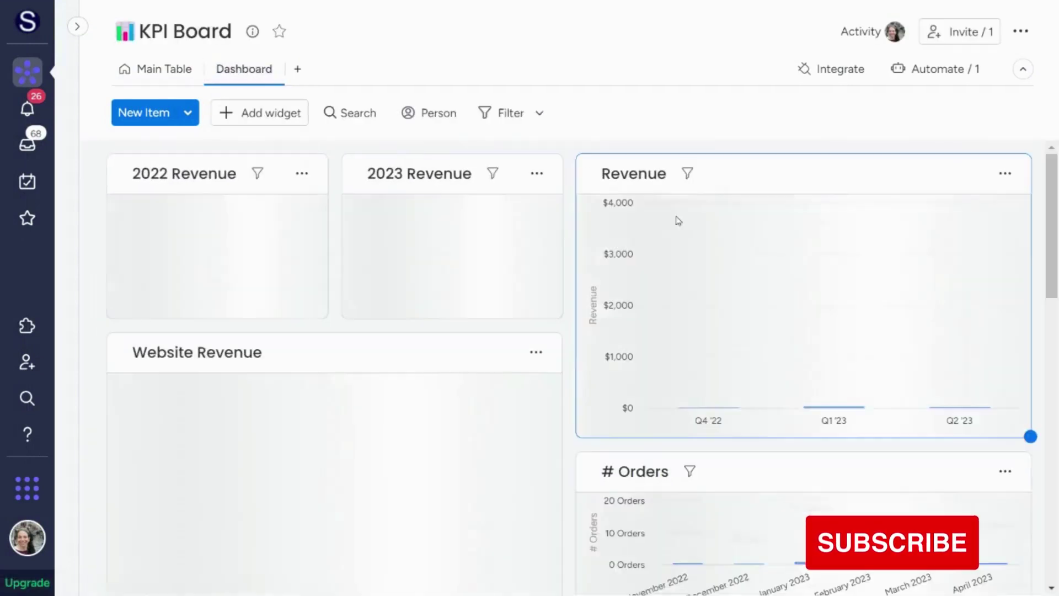